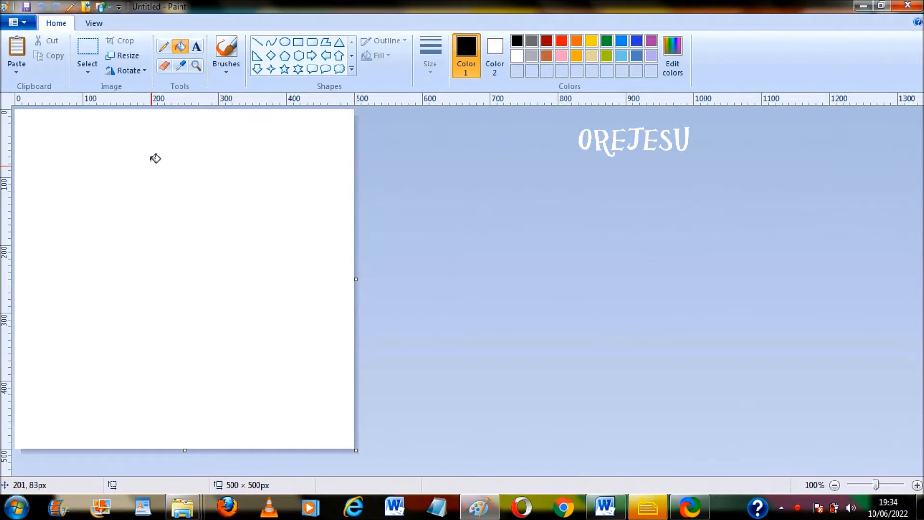
# Resize the canvas to 500 × 500 pixels with the aspect ratio unlocked
pyautogui.click(129, 56)
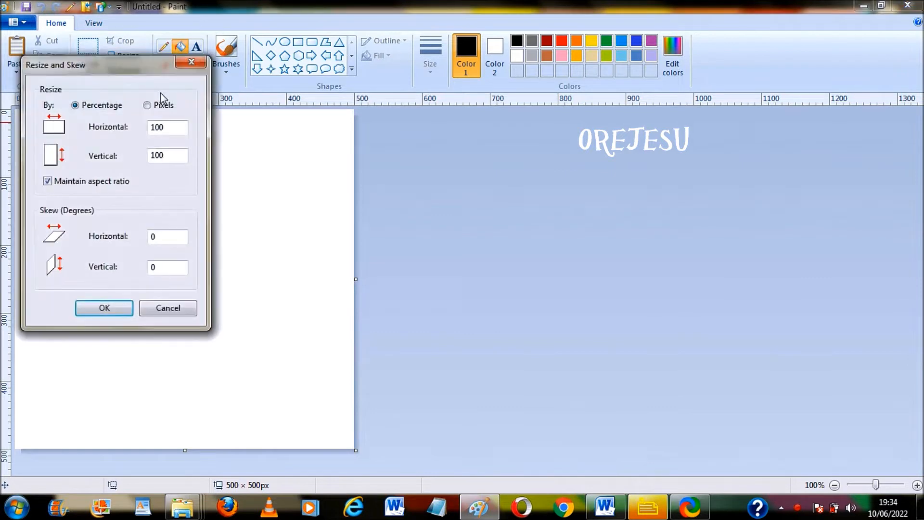
pyautogui.click(148, 106)
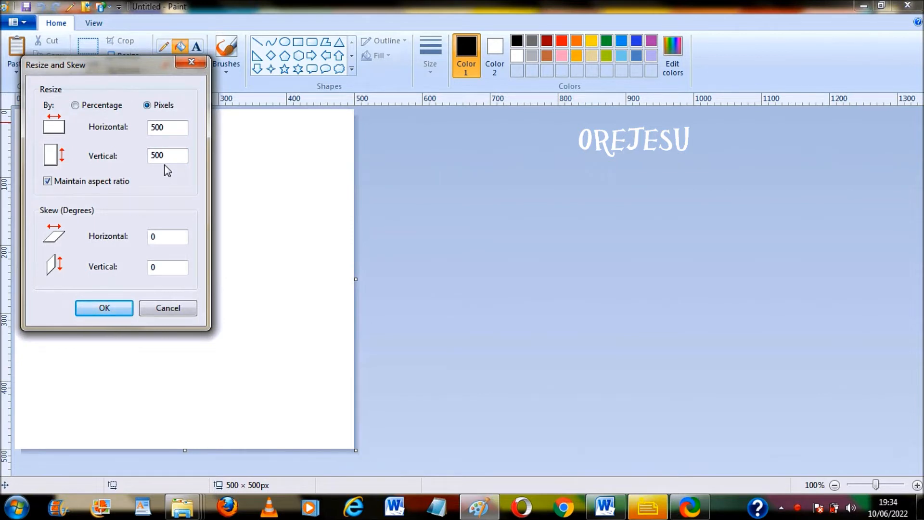
pyautogui.click(48, 181)
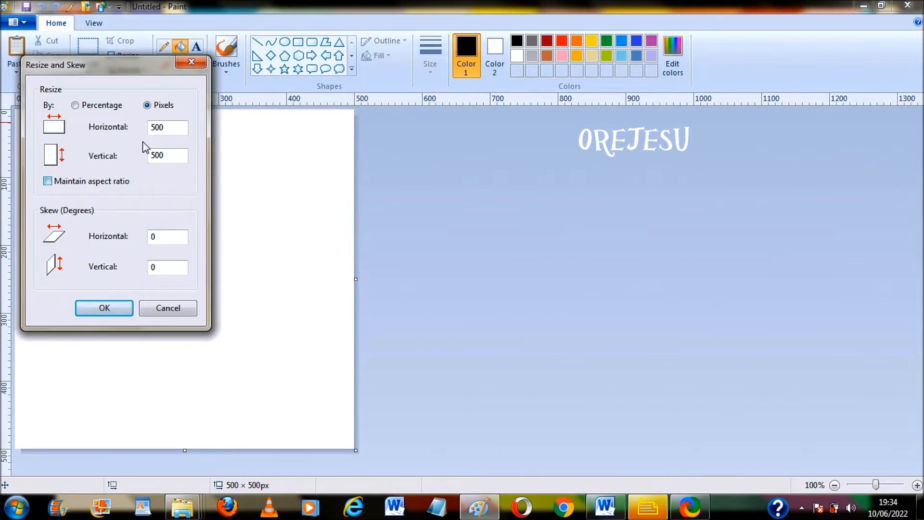
pyautogui.click(169, 127)
pyautogui.write('0')
pyautogui.press('BackSpace')
pyautogui.click(104, 308)
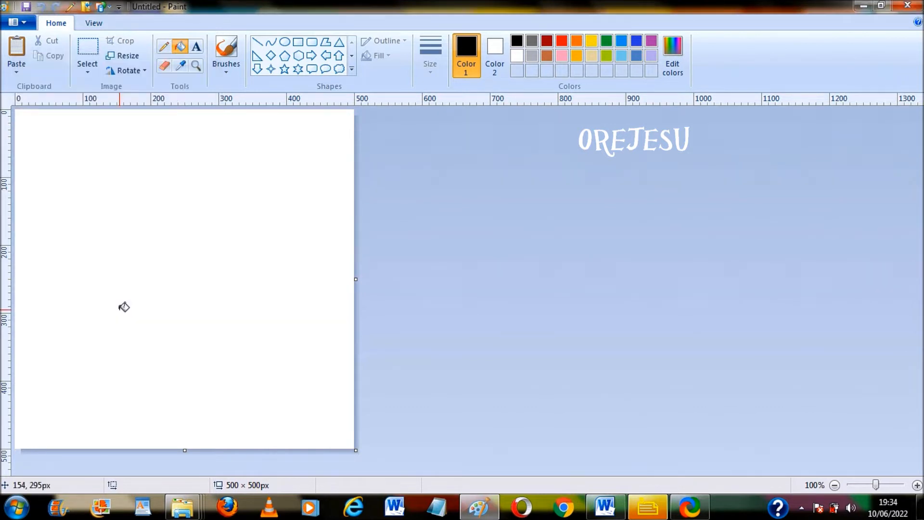
# Draw a vertical curve from canvas top to bottom, bent into a right-pointing cusp, then select all
pyautogui.click(95, 23)
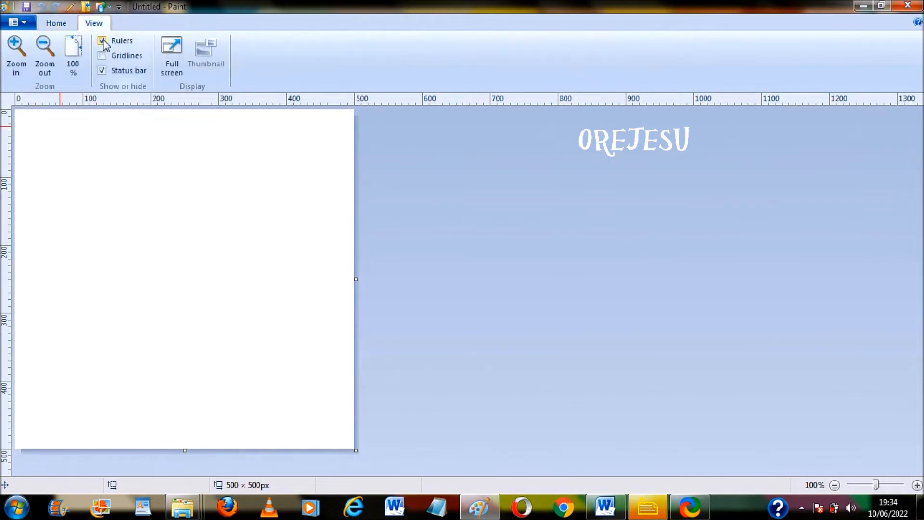
pyautogui.click(58, 24)
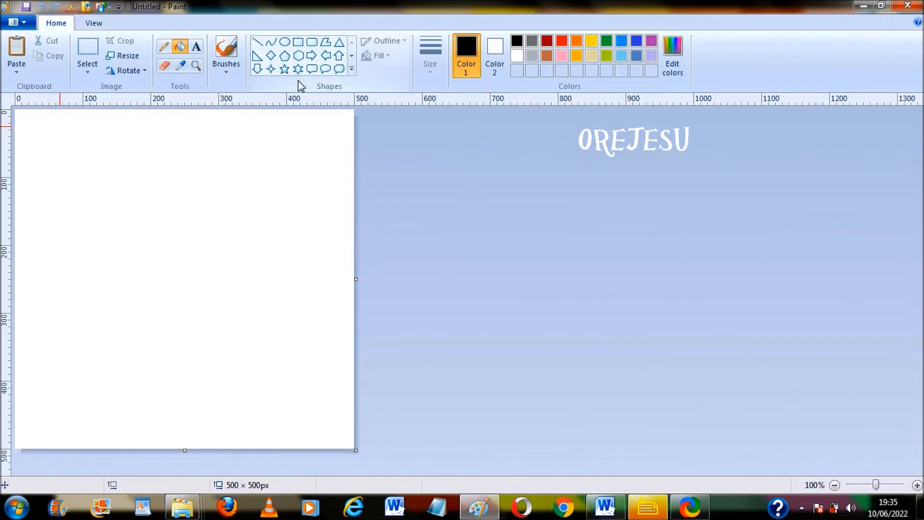
pyautogui.click(272, 45)
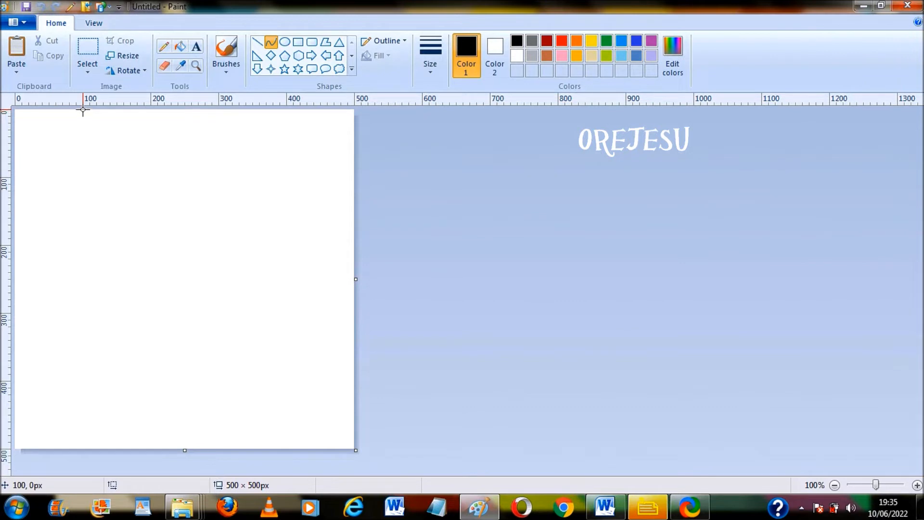
pyautogui.moveTo(83, 110)
pyautogui.mouseDown()
pyautogui.moveTo(82, 461)
pyautogui.moveTo(83, 451)
pyautogui.mouseUp()
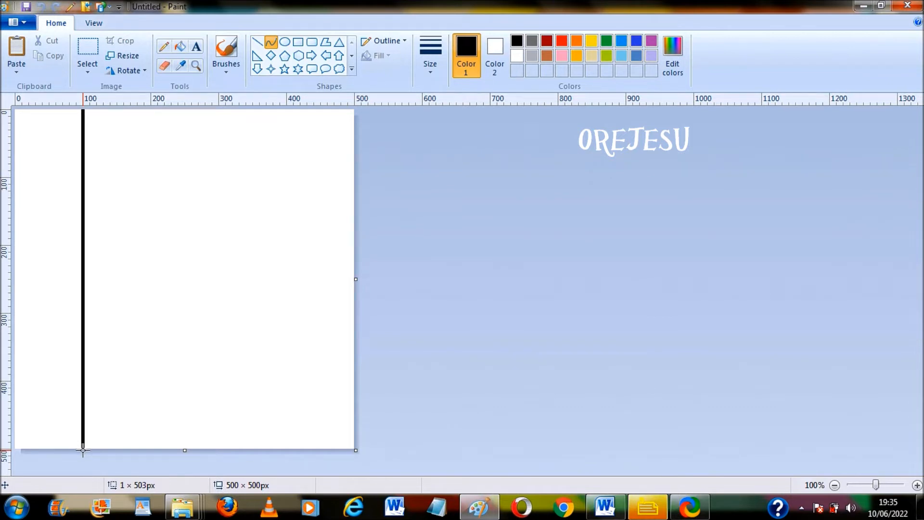
pyautogui.click(354, 439)
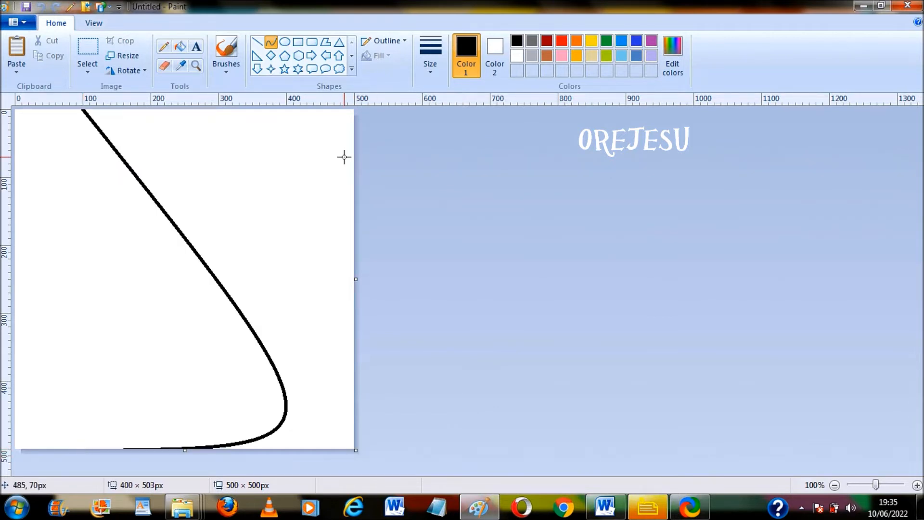
pyautogui.click(354, 111)
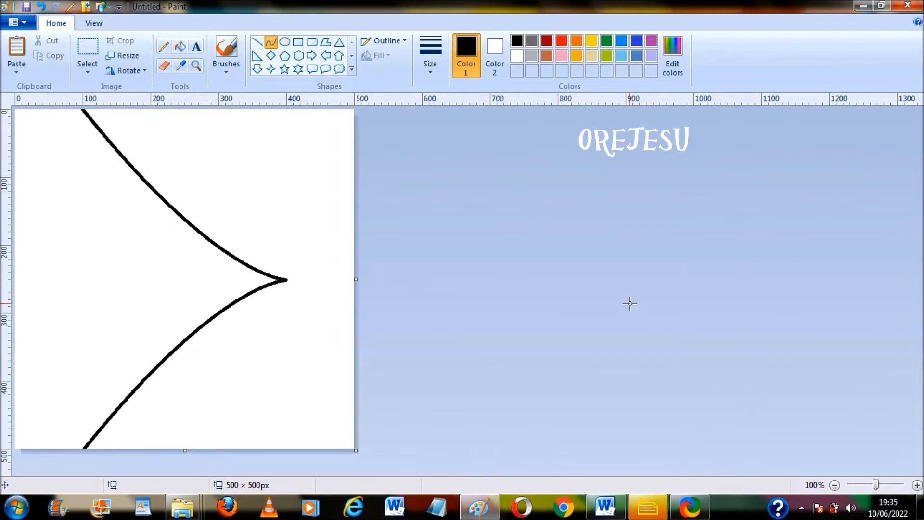
pyautogui.hotkey('ctrl', 'a')
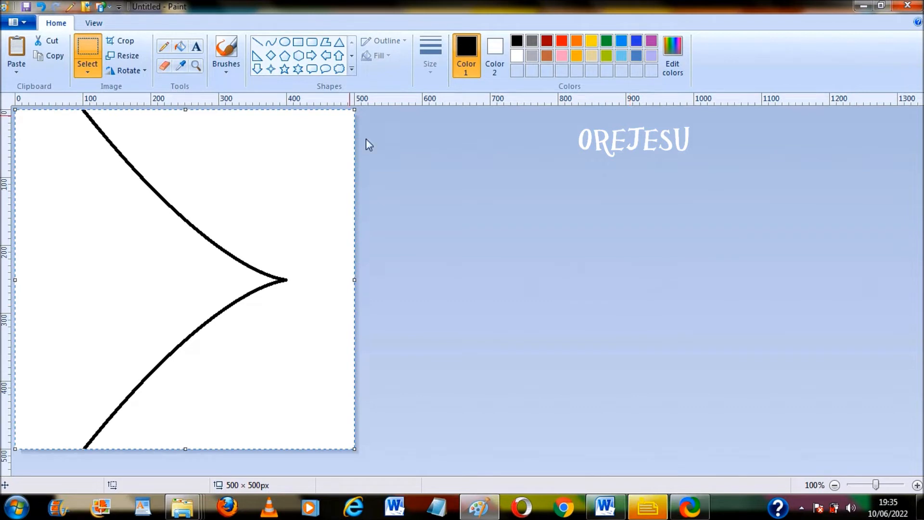
# Enable transparent selection and flip the curve horizontally into a mirrored crossed shape
pyautogui.click(88, 74)
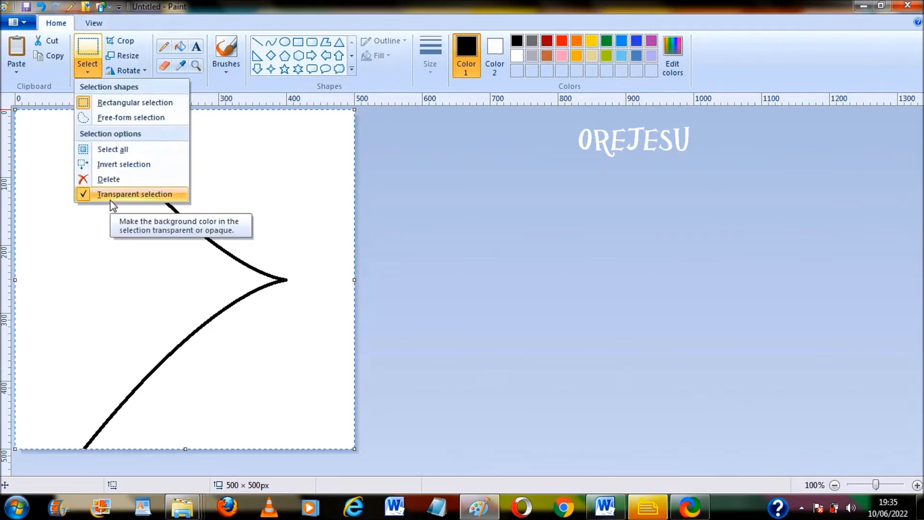
pyautogui.click(514, 279)
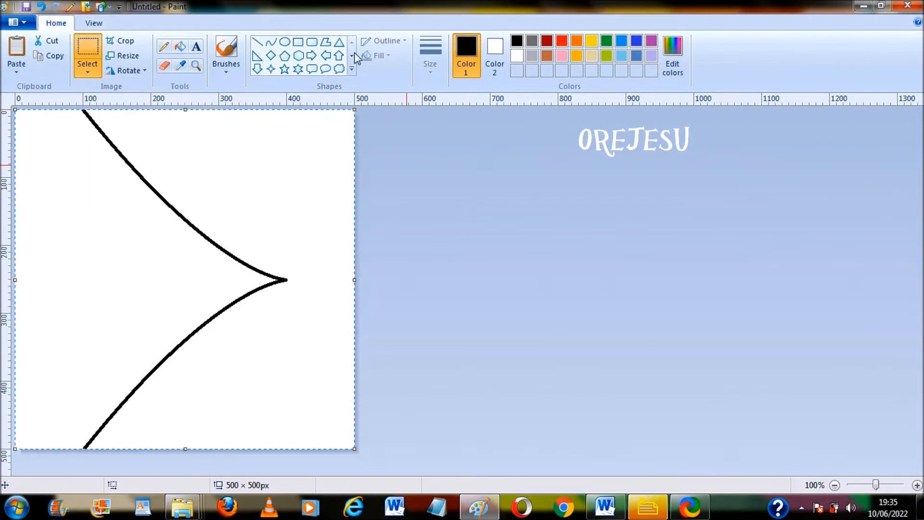
pyautogui.click(142, 70)
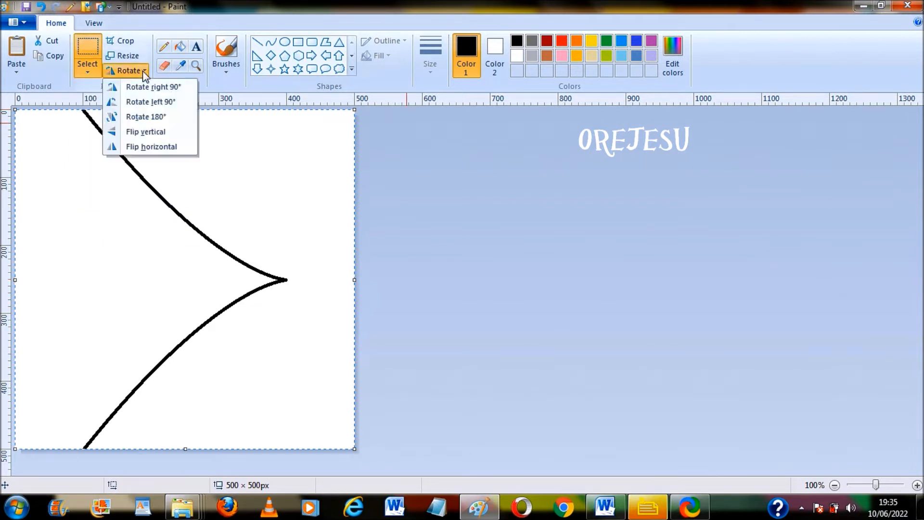
pyautogui.click(152, 147)
pyautogui.click(528, 347)
# Reselect the whole canvas and rotate it right 90° to overlay a rotated copy
pyautogui.hotkey('ctrl', 'a')
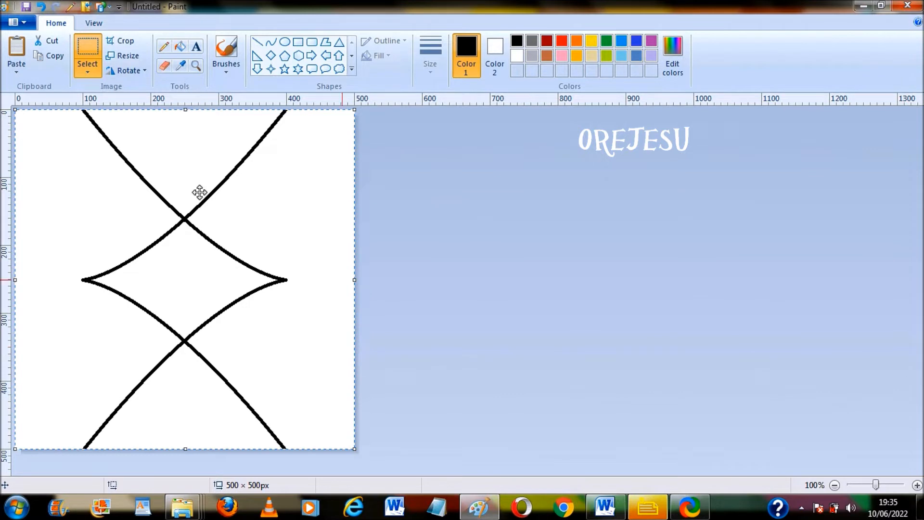
pyautogui.click(148, 72)
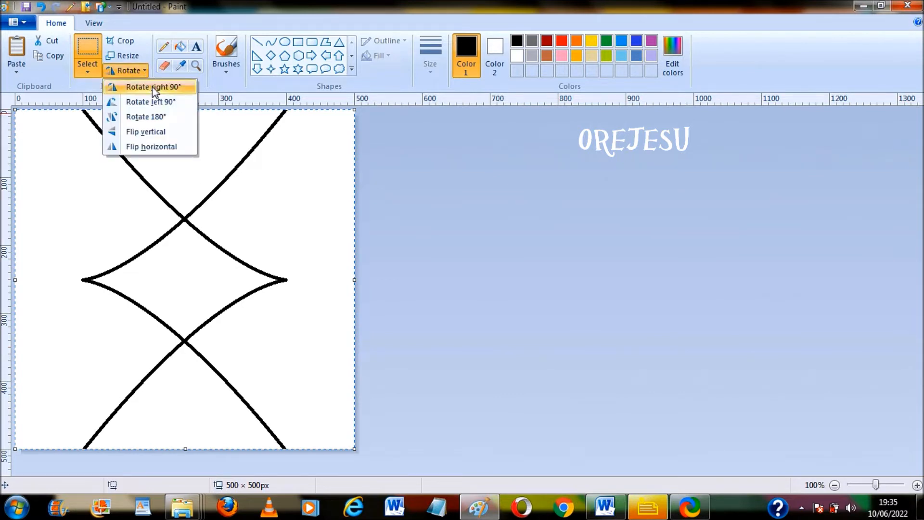
pyautogui.click(152, 87)
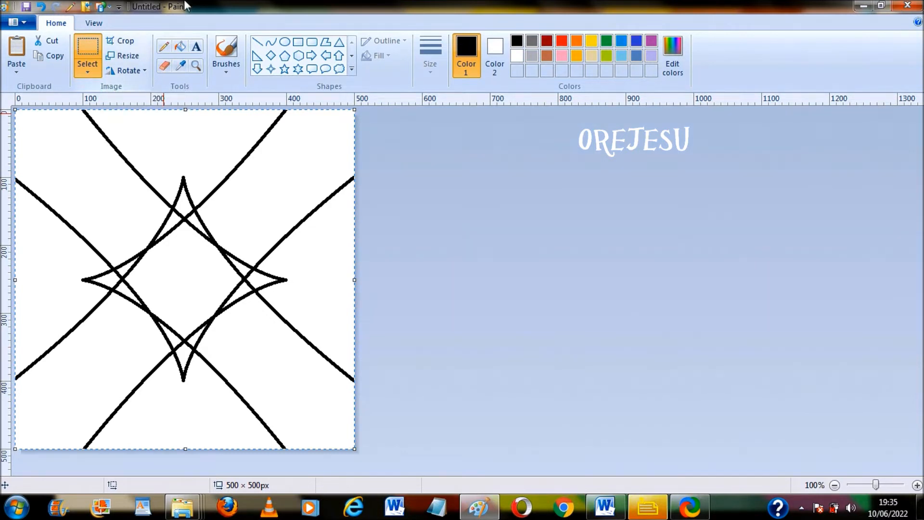
pyautogui.click(182, 47)
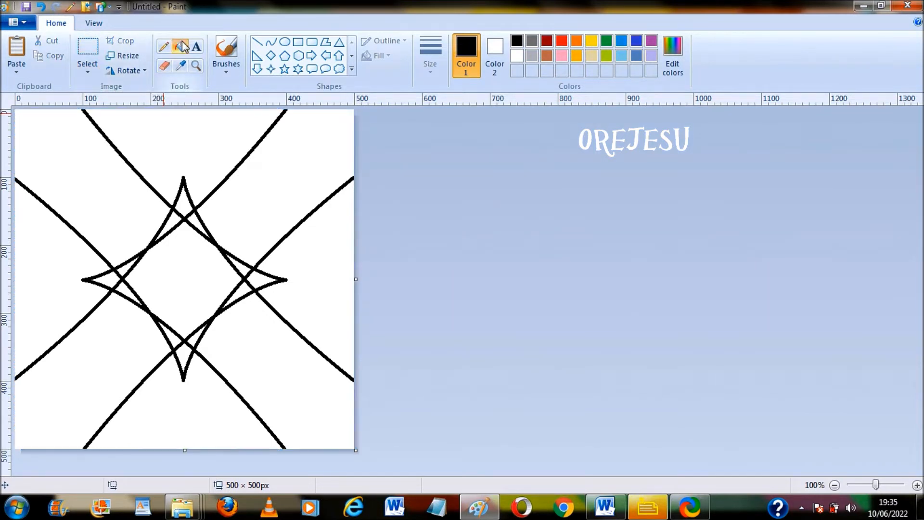
# Fill the top, left, bottom and right wedges with black
pyautogui.click(181, 140)
pyautogui.click(62, 309)
pyautogui.click(168, 410)
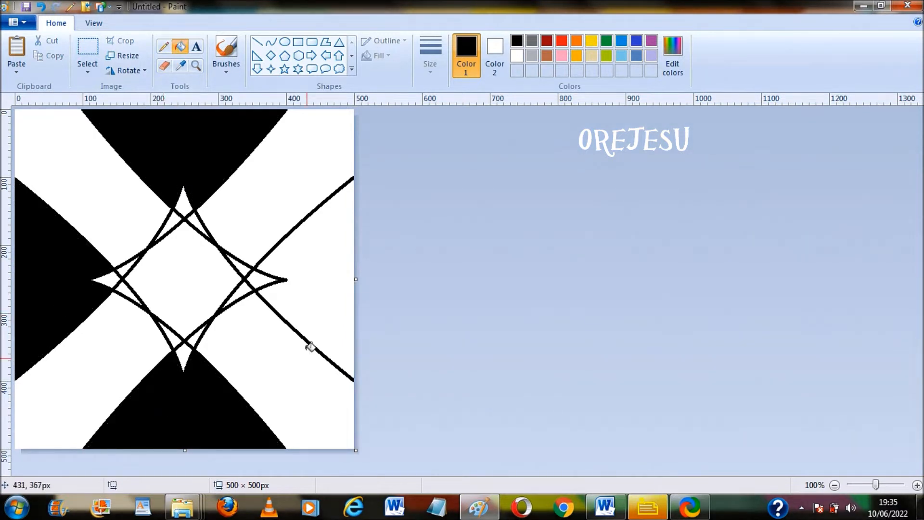
pyautogui.click(324, 310)
# Fill the small white slivers around the right, bottom, left and top star points with black
pyautogui.click(245, 264)
pyautogui.click(247, 266)
pyautogui.click(245, 287)
pyautogui.click(200, 331)
pyautogui.click(171, 332)
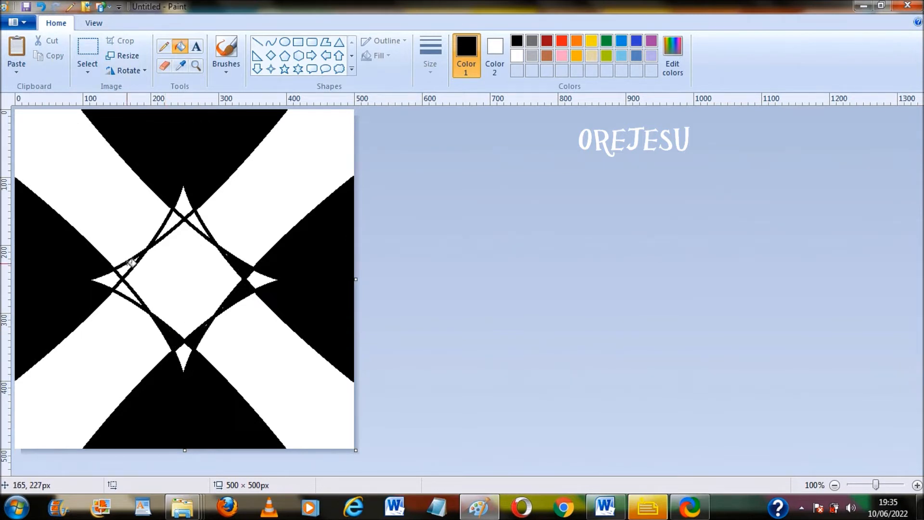
pyautogui.click(126, 264)
pyautogui.click(129, 289)
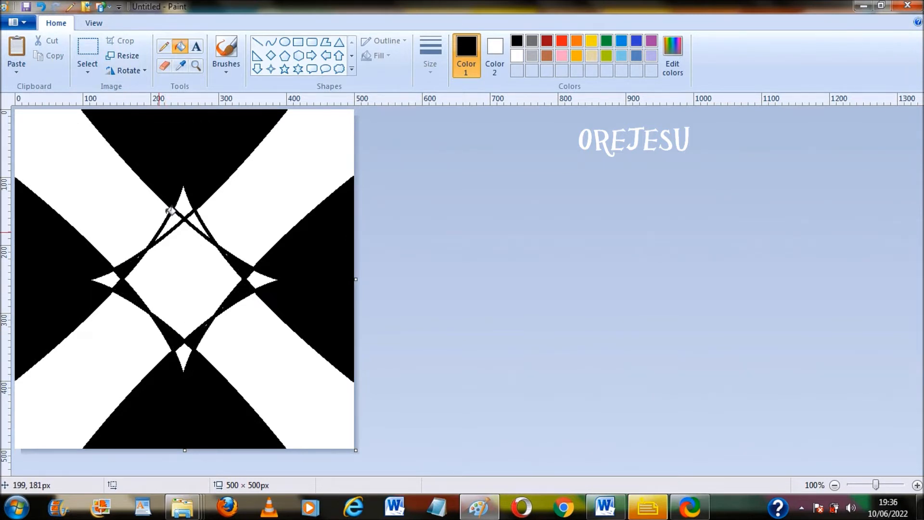
pyautogui.click(187, 221)
pyautogui.click(180, 221)
pyautogui.click(169, 227)
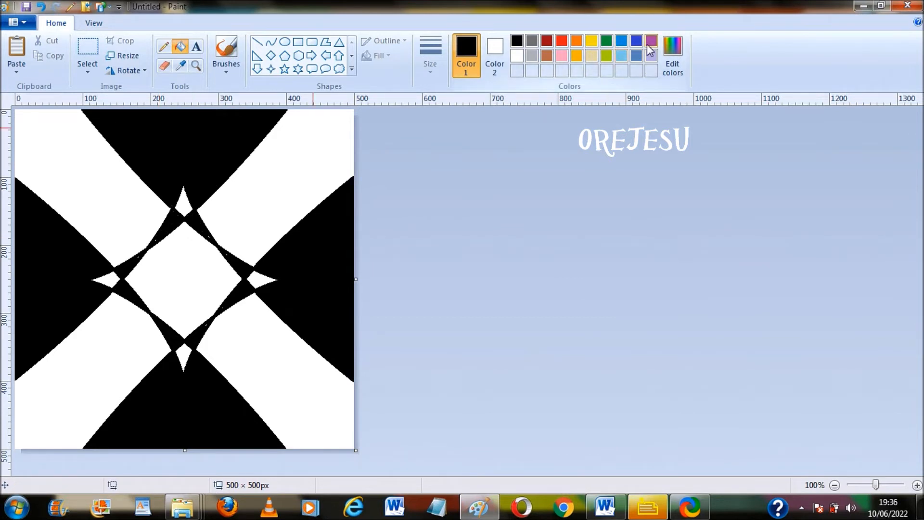
# Paint the four X bands red-orange
pyautogui.click(562, 42)
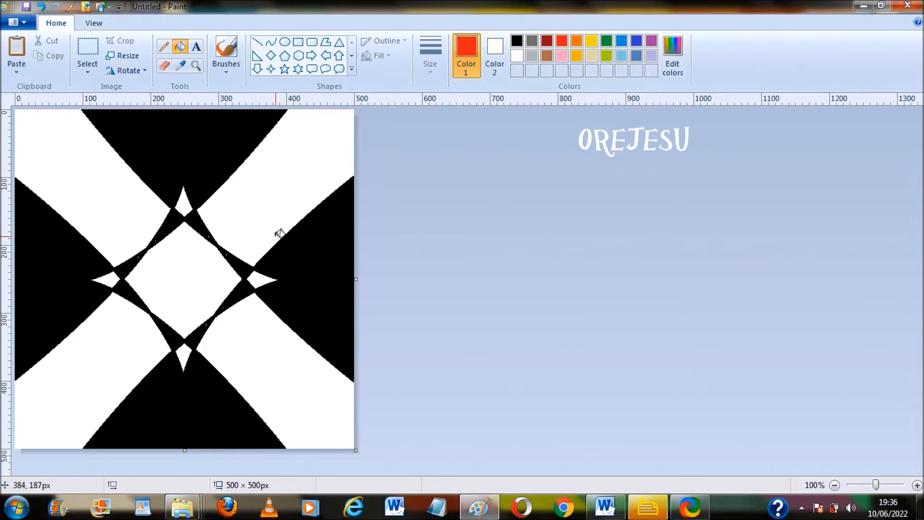
pyautogui.click(271, 215)
pyautogui.click(104, 194)
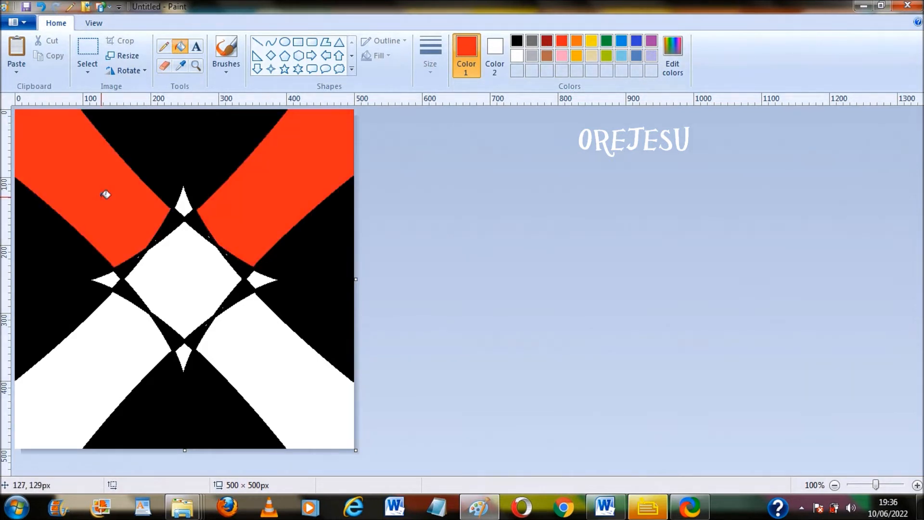
pyautogui.click(107, 358)
pyautogui.click(267, 369)
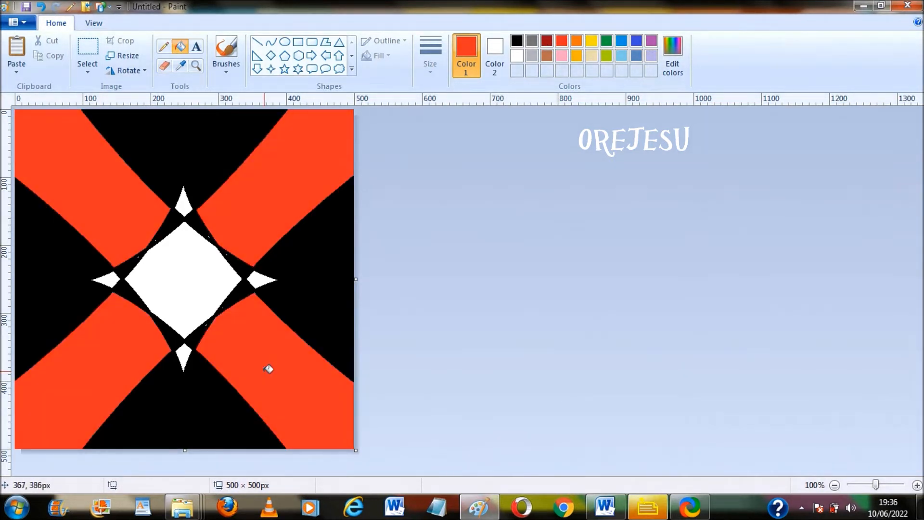
# Pick a custom maroon colour and fill the top, right, bottom and left spikes with it
pyautogui.click(671, 72)
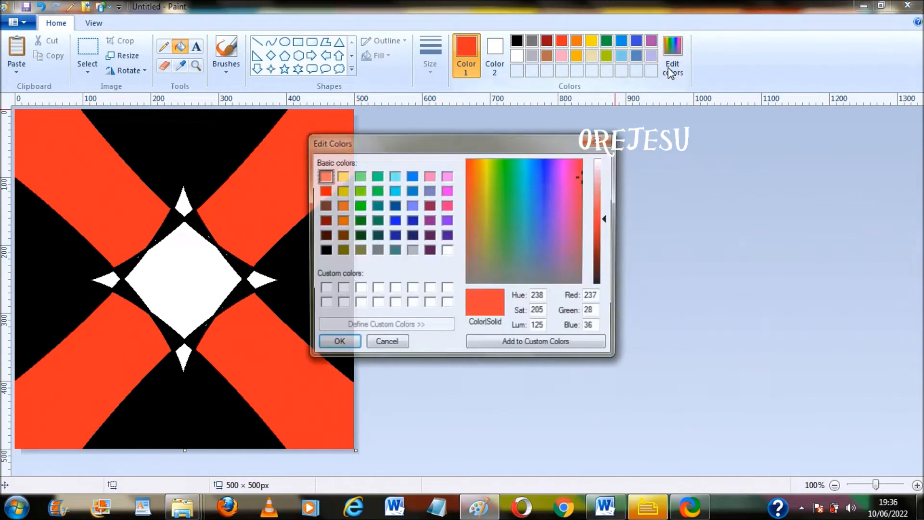
pyautogui.click(427, 206)
pyautogui.click(348, 342)
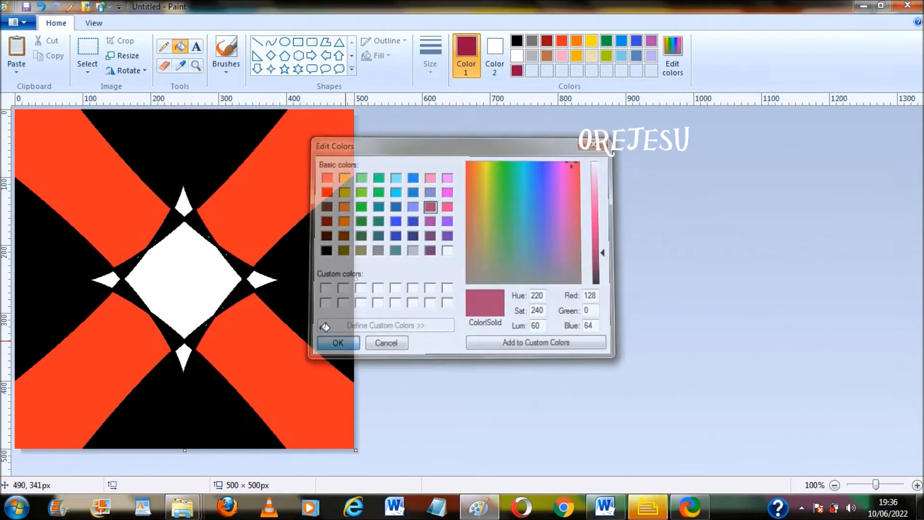
pyautogui.click(184, 202)
pyautogui.click(262, 277)
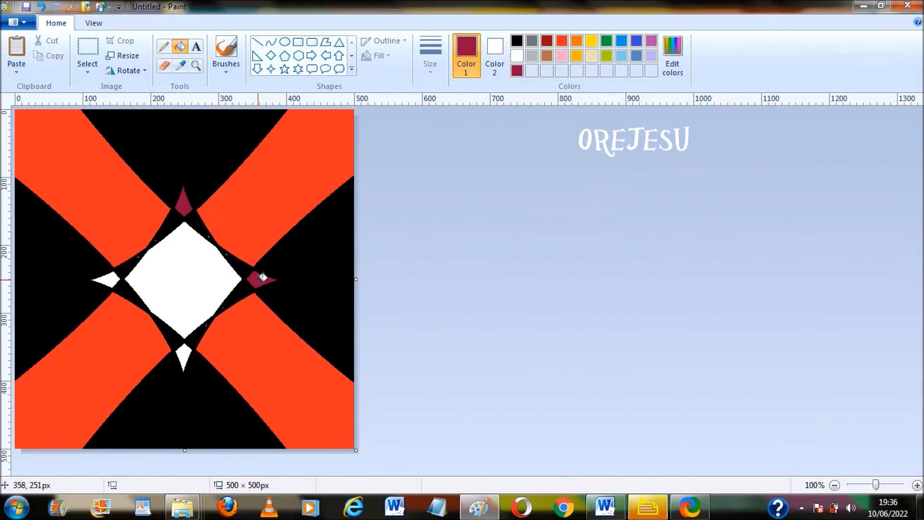
pyautogui.click(188, 348)
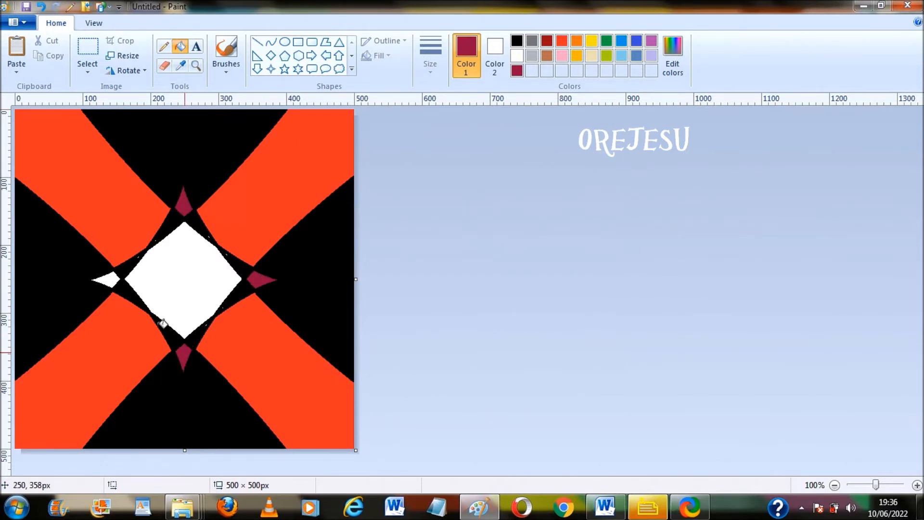
pyautogui.click(108, 279)
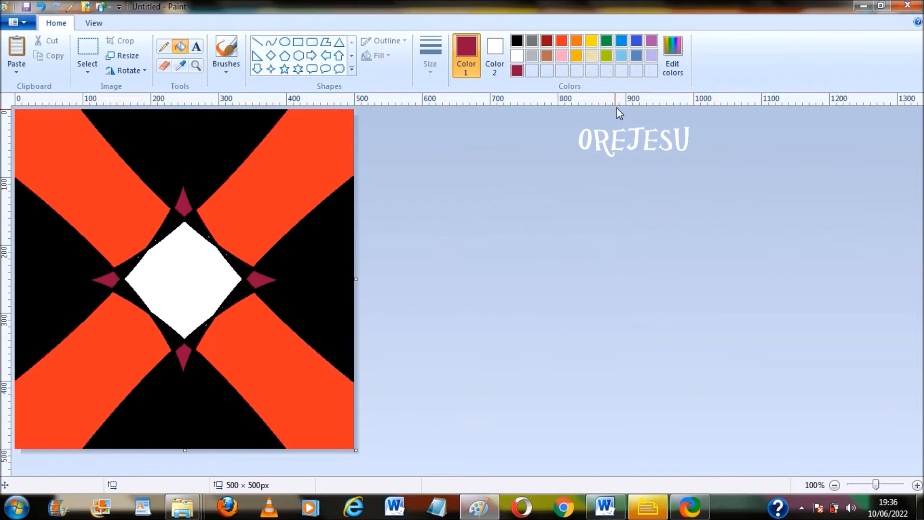
# Pick a custom navy colour and fill the central diamond with it
pyautogui.click(672, 57)
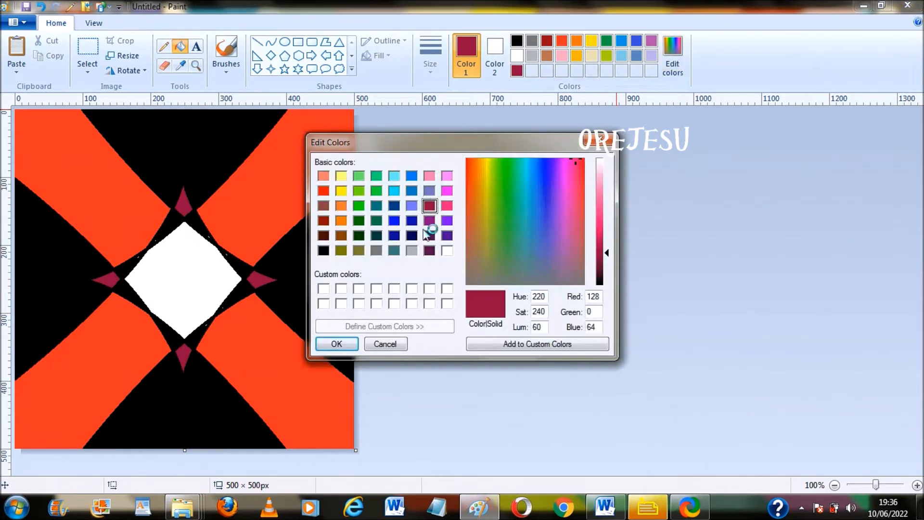
pyautogui.click(412, 235)
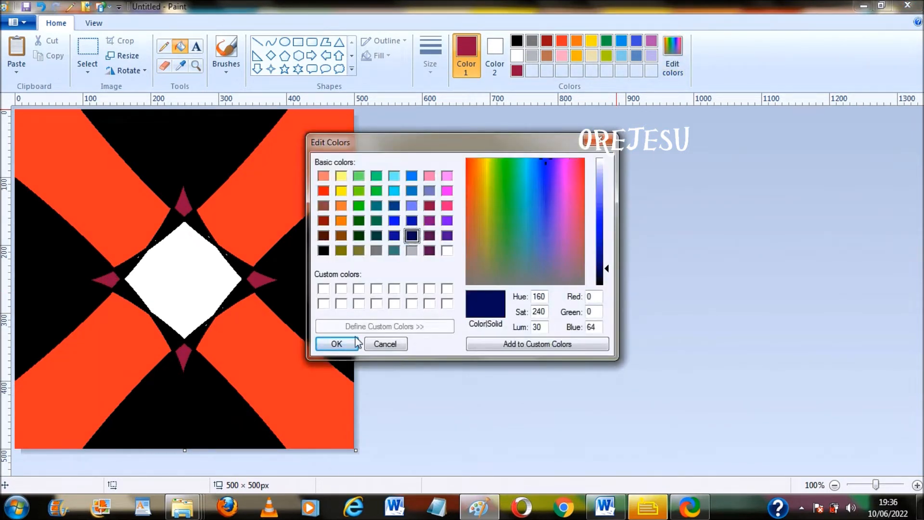
pyautogui.click(337, 344)
pyautogui.click(223, 290)
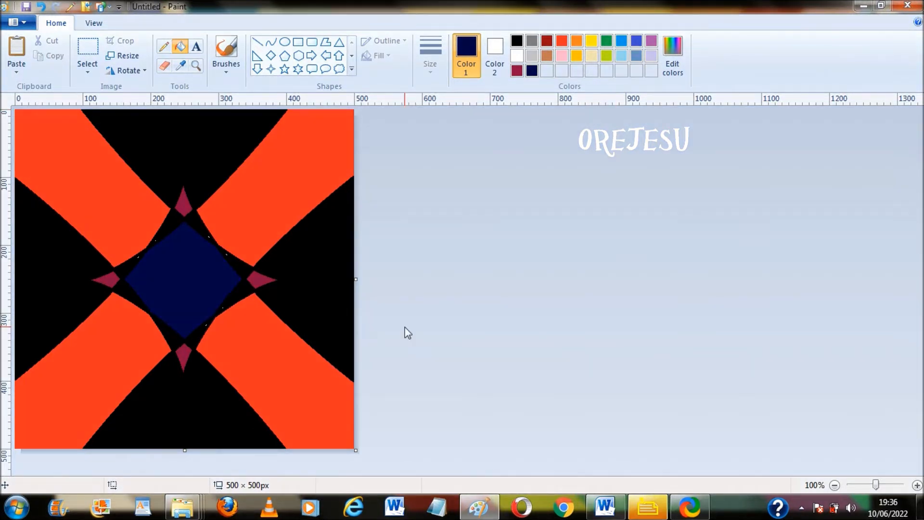
# Launch a second Paint window from the taskbar and maximize it
pyautogui.rightClick(487, 507)
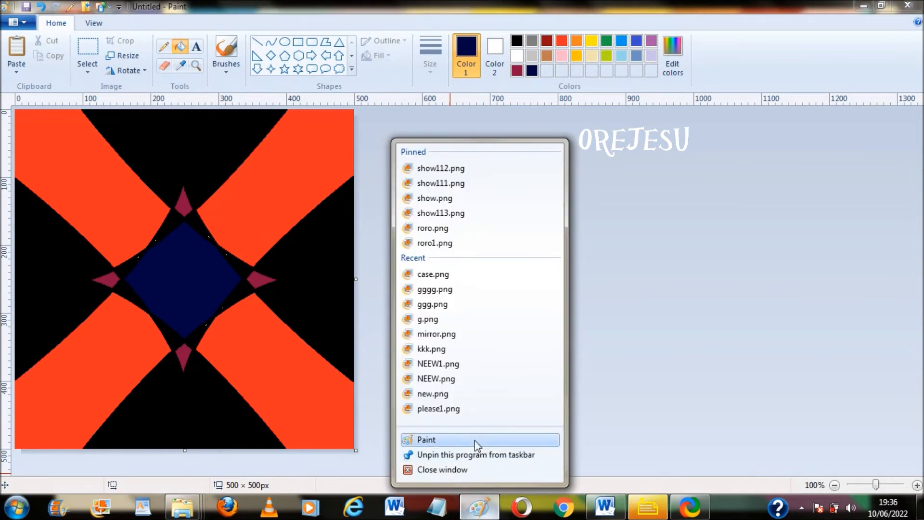
pyautogui.click(475, 440)
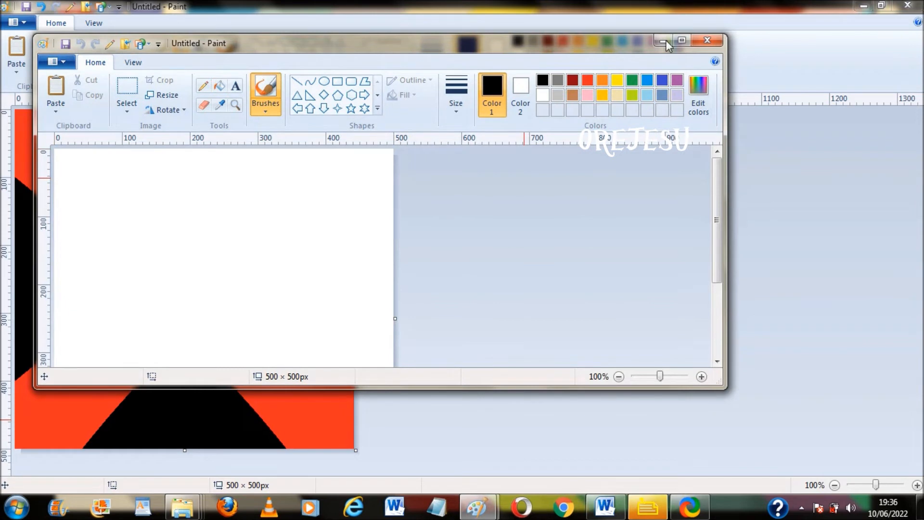
pyautogui.click(682, 40)
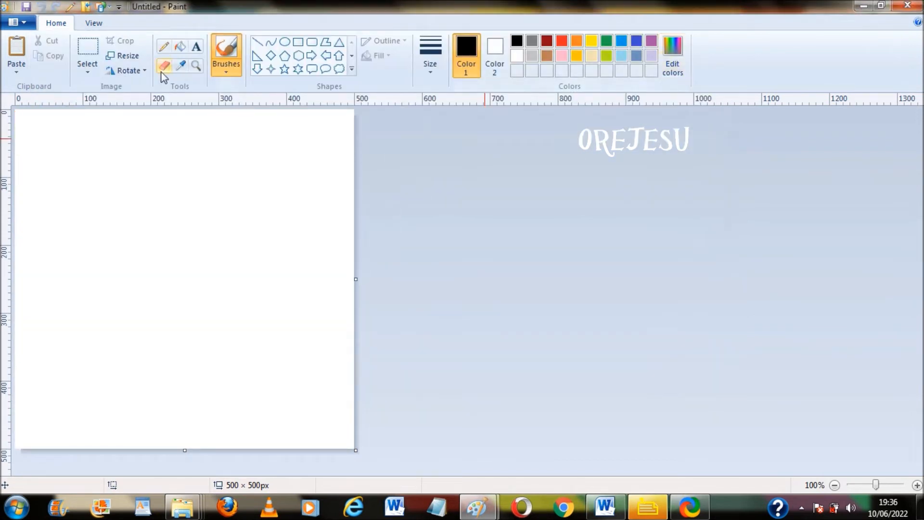
# Resize the blank canvas to 3000 × 500 pixels without aspect ratio, then zoom out
pyautogui.click(123, 55)
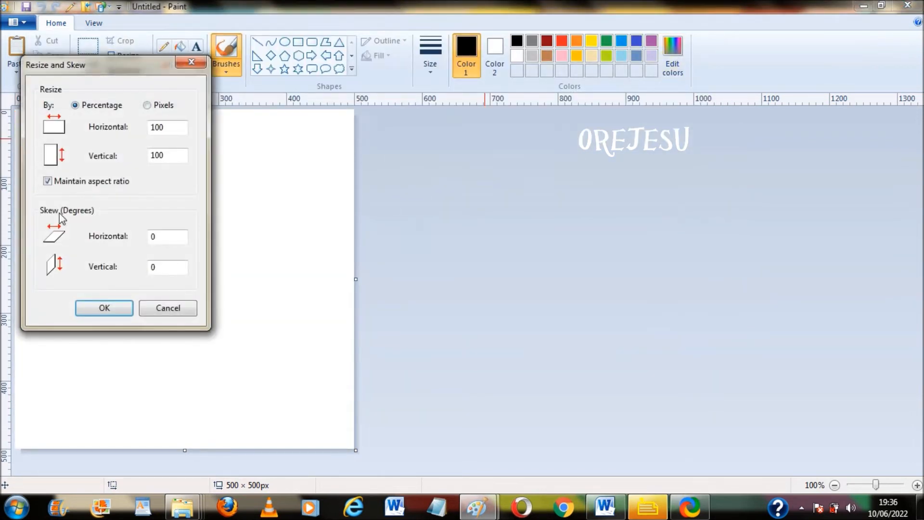
pyautogui.click(48, 181)
pyautogui.click(148, 106)
pyautogui.click(156, 127)
pyautogui.press('BackSpace')
pyautogui.write('30')
pyautogui.click(117, 311)
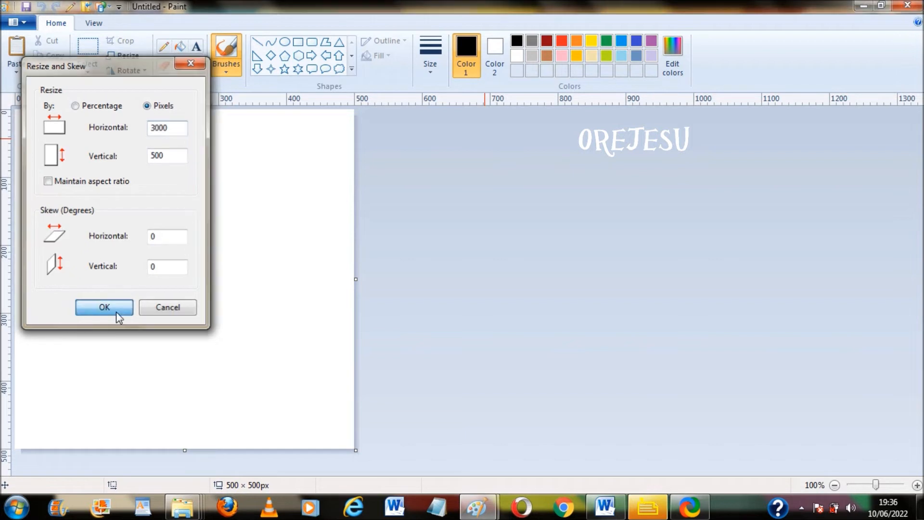
pyautogui.click(835, 485)
pyautogui.click(835, 485)
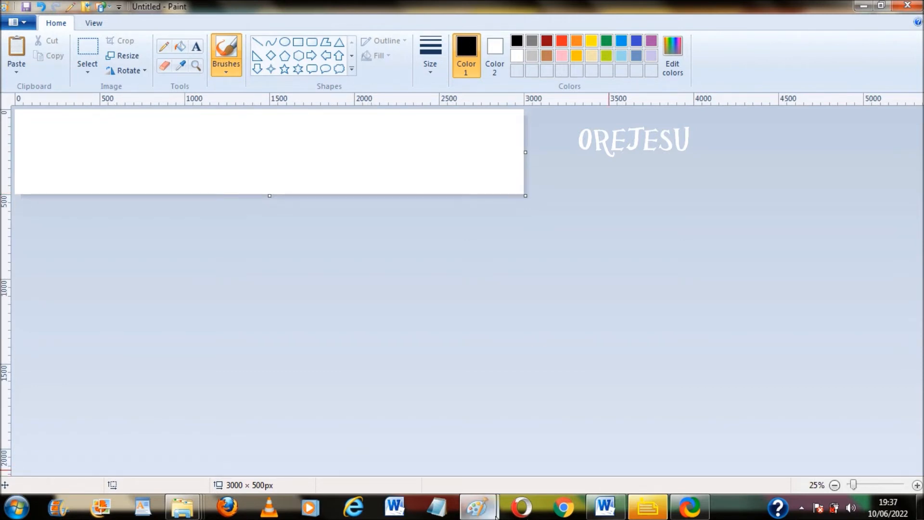
# Select the pattern tile in the first window and paste it onto the wide canvas
pyautogui.moveTo(477, 507)
pyautogui.click(412, 449)
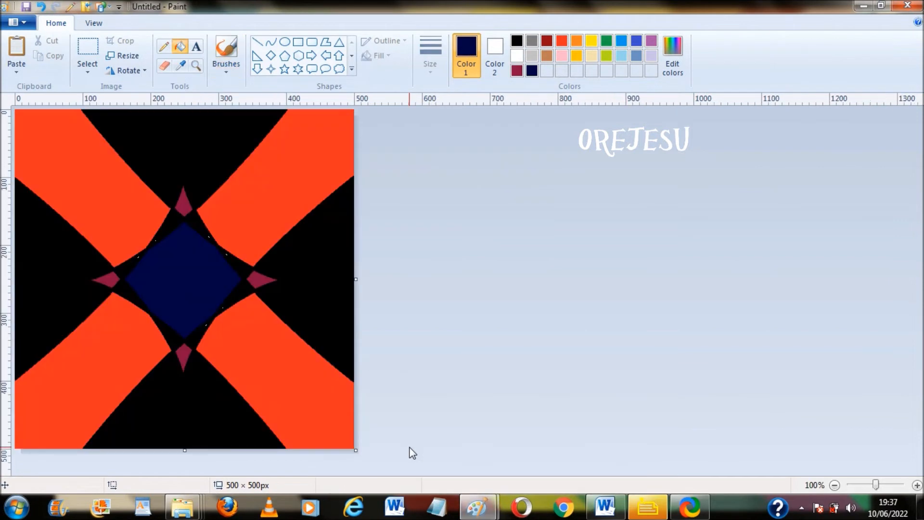
pyautogui.hotkey('ctrl', 'a')
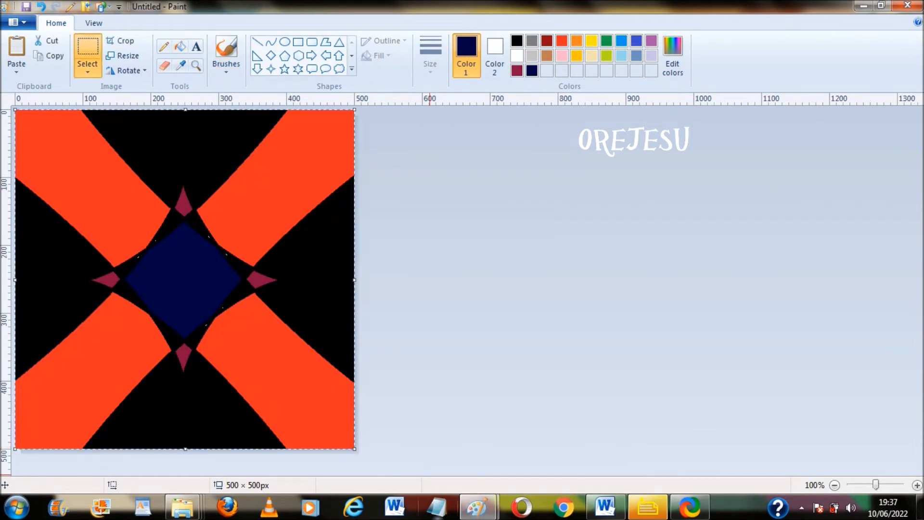
pyautogui.moveTo(476, 507)
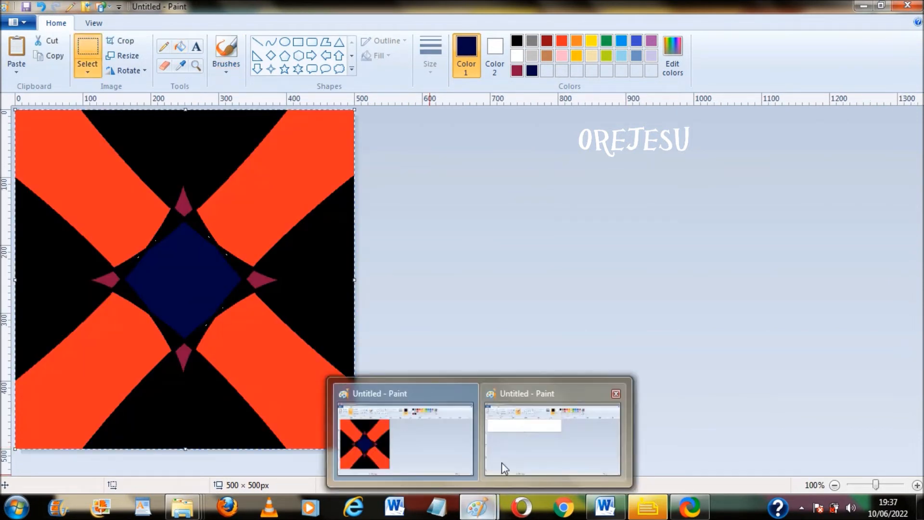
pyautogui.click(501, 462)
pyautogui.hotkey('ctrl', 'v')
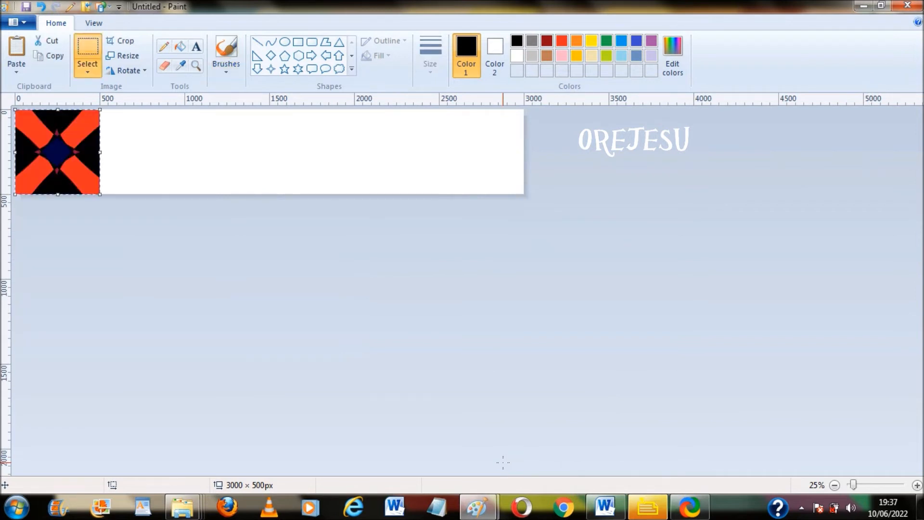
# Paste further tile copies and drag them side by side until the strip is seamlessly filled
pyautogui.hotkey('ctrl', 'v')
pyautogui.moveTo(56, 146); pyautogui.dragTo(138, 148)
pyautogui.hotkey('ctrl', 'v')
pyautogui.moveTo(51, 153); pyautogui.dragTo(222, 154)
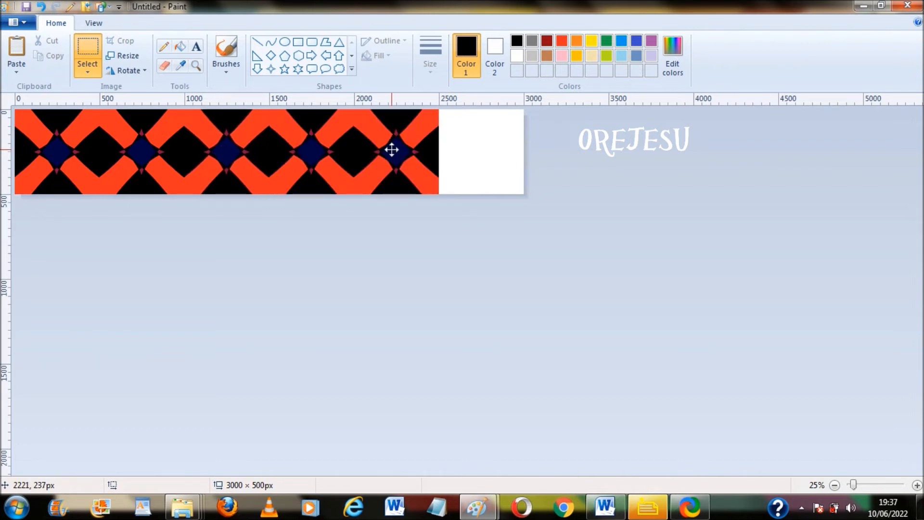
pyautogui.moveTo(392, 150); pyautogui.dragTo(392, 150)
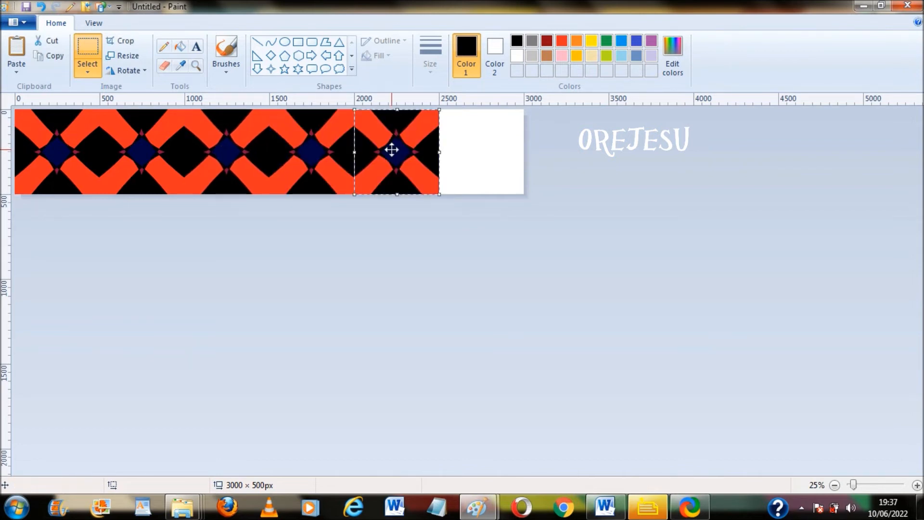
pyautogui.hotkey('ctrl', 'v')
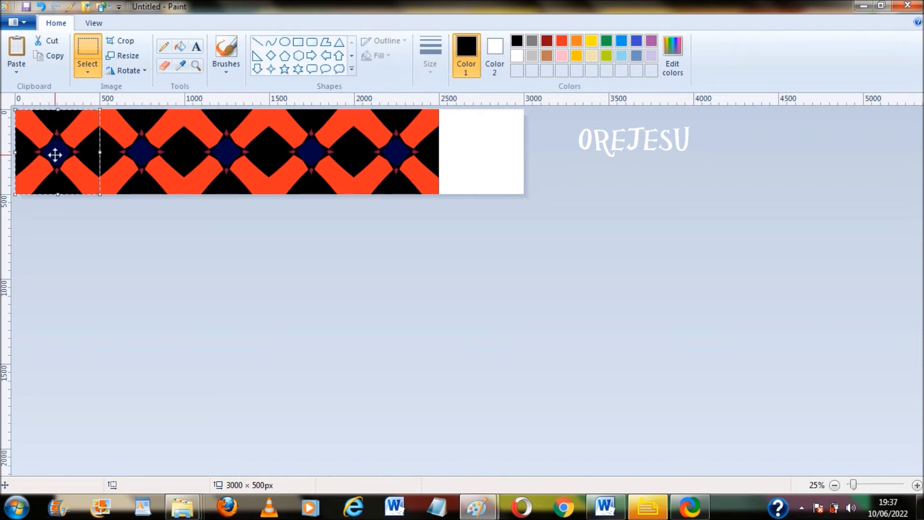
pyautogui.moveTo(55, 154); pyautogui.dragTo(481, 148)
pyautogui.moveTo(481, 147); pyautogui.dragTo(481, 147)
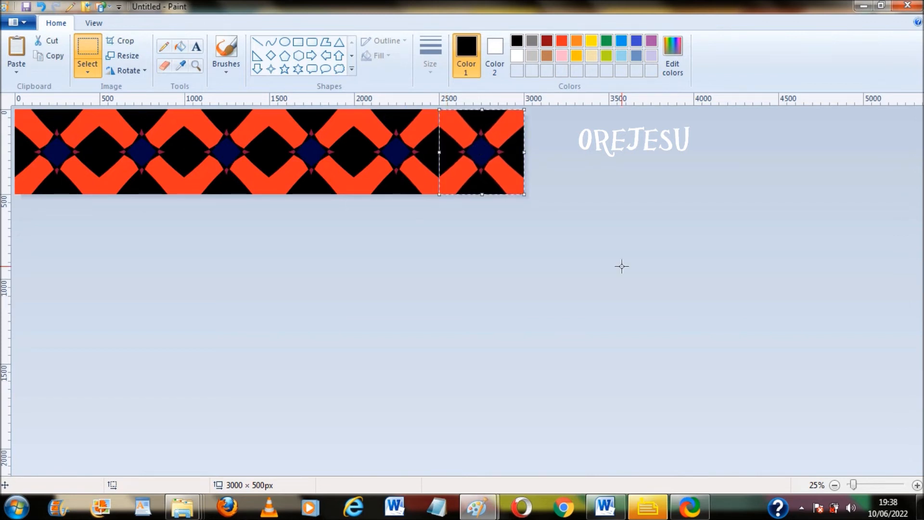
pyautogui.hotkey('ctrl', 'a')
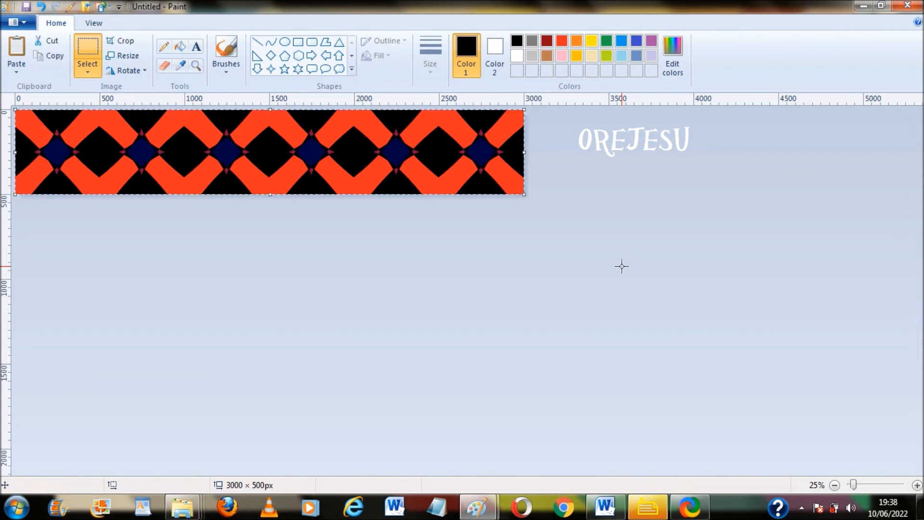
# Extend the canvas to 3000 × 1000 and paste the strip into the lower half
pyautogui.click(307, 241)
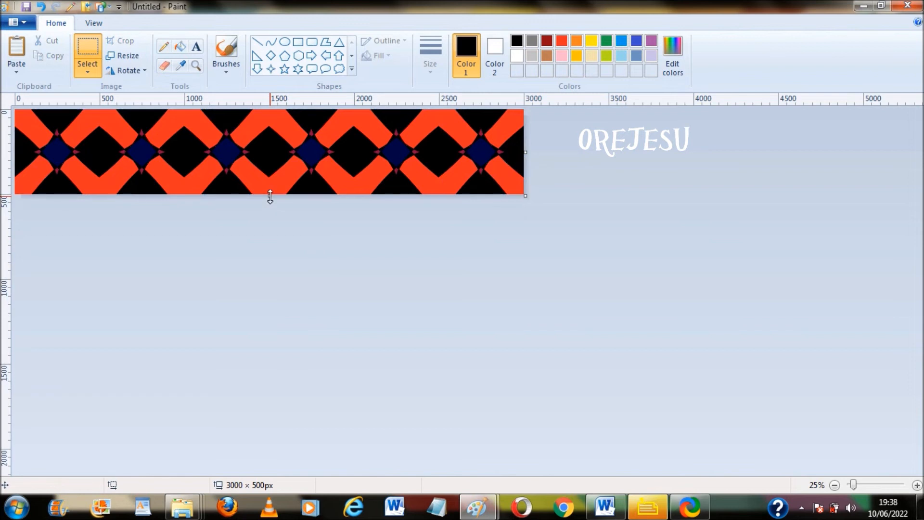
pyautogui.moveTo(270, 197); pyautogui.dragTo(288, 279)
pyautogui.hotkey('ctrl', 'v')
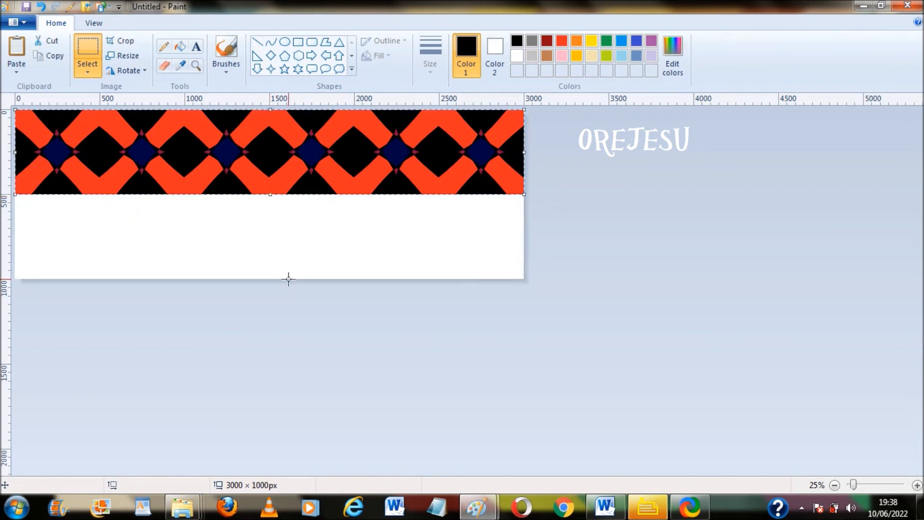
pyautogui.moveTo(248, 148); pyautogui.dragTo(249, 233)
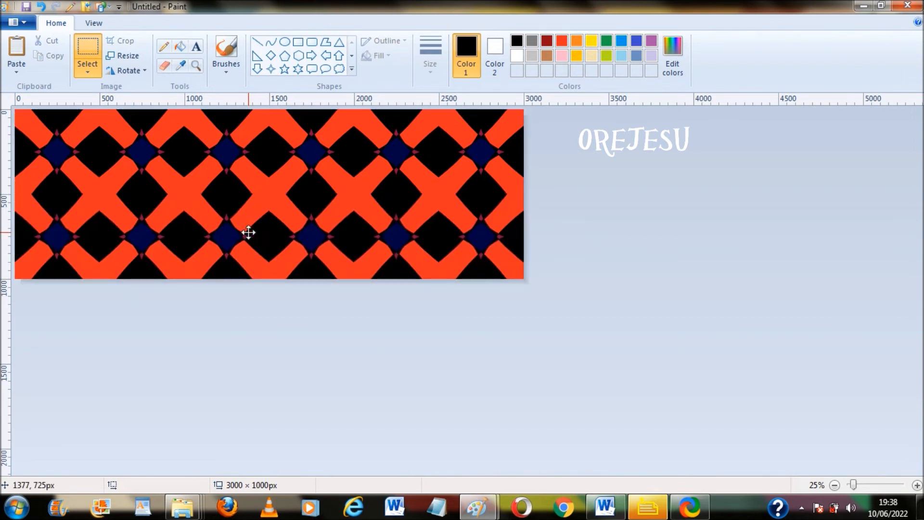
pyautogui.click(646, 255)
# Extend the canvas to 3000 × 2000 and paste the pattern block aligned in the lower area
pyautogui.hotkey('ctrl', 'a')
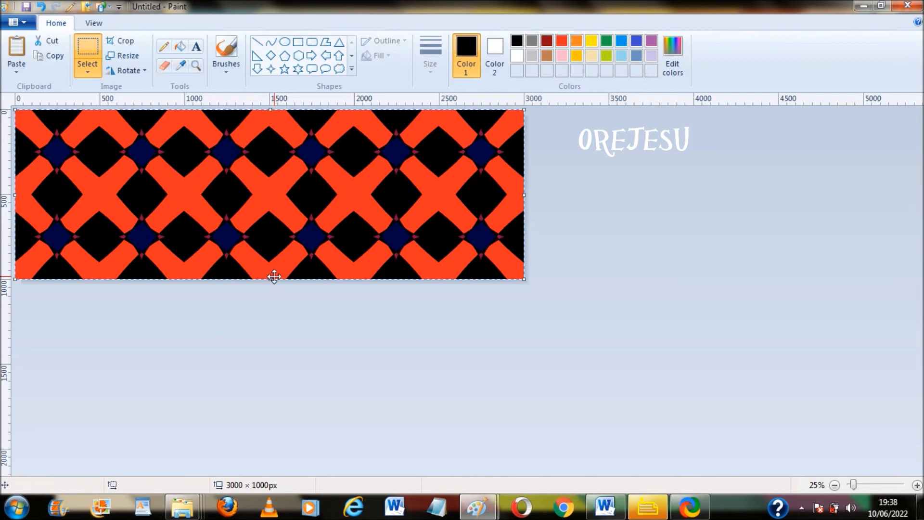
pyautogui.click(305, 335)
pyautogui.moveTo(269, 281); pyautogui.dragTo(316, 449)
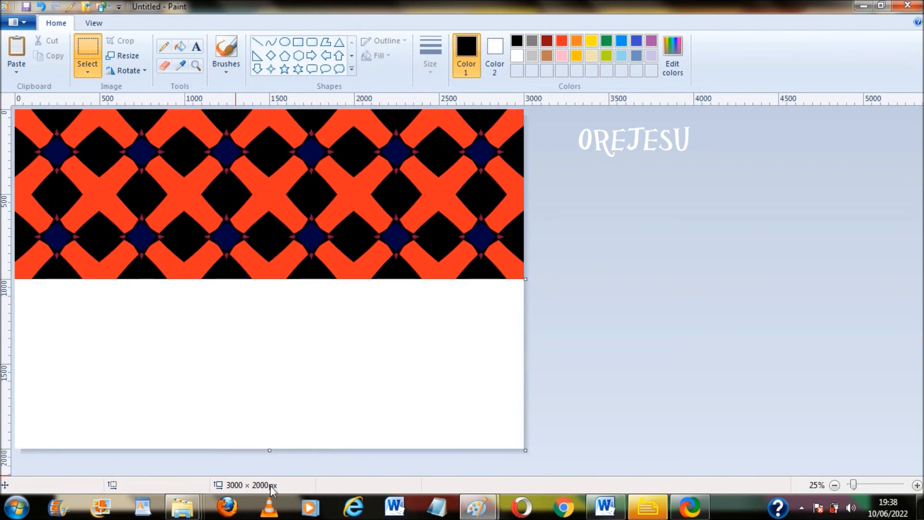
pyautogui.hotkey('ctrl', 'v')
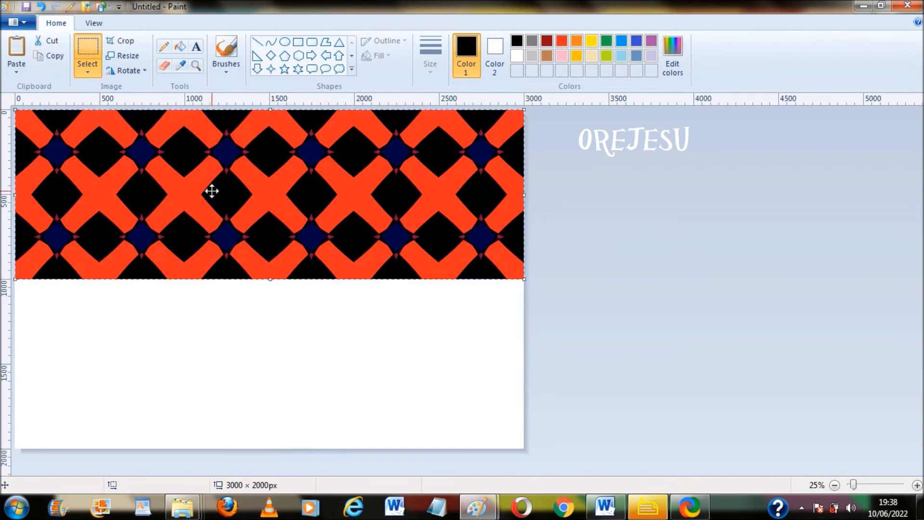
pyautogui.moveTo(211, 191); pyautogui.dragTo(225, 349)
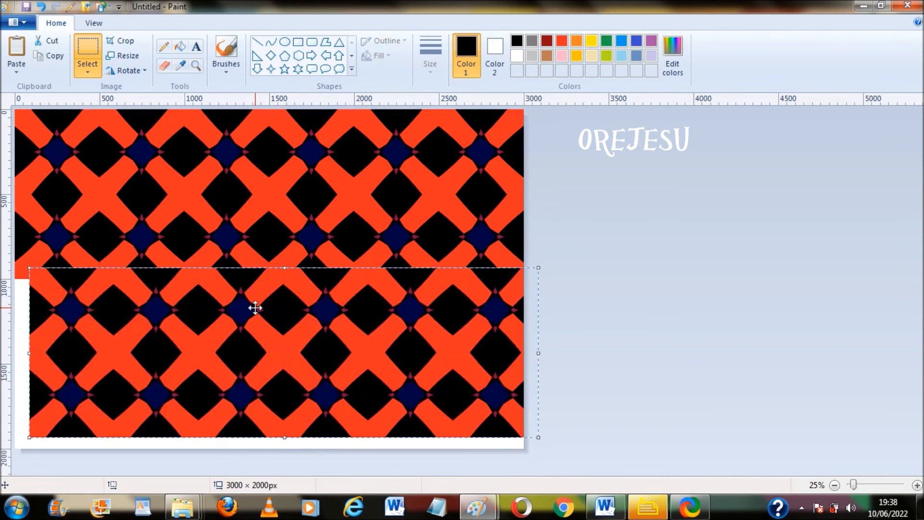
pyautogui.moveTo(253, 309)
pyautogui.mouseDown()
pyautogui.moveTo(251, 325)
pyautogui.moveTo(241, 319)
pyautogui.mouseUp()
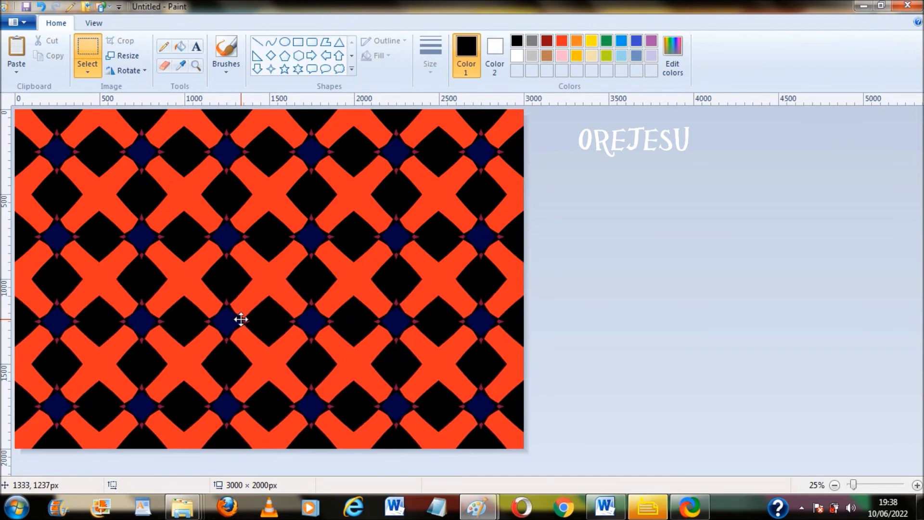
pyautogui.moveTo(240, 319); pyautogui.dragTo(241, 319)
pyautogui.click(695, 278)
# Extend the canvas to 3000 × 3000 and paste the pattern block into the new bottom area
pyautogui.click(835, 485)
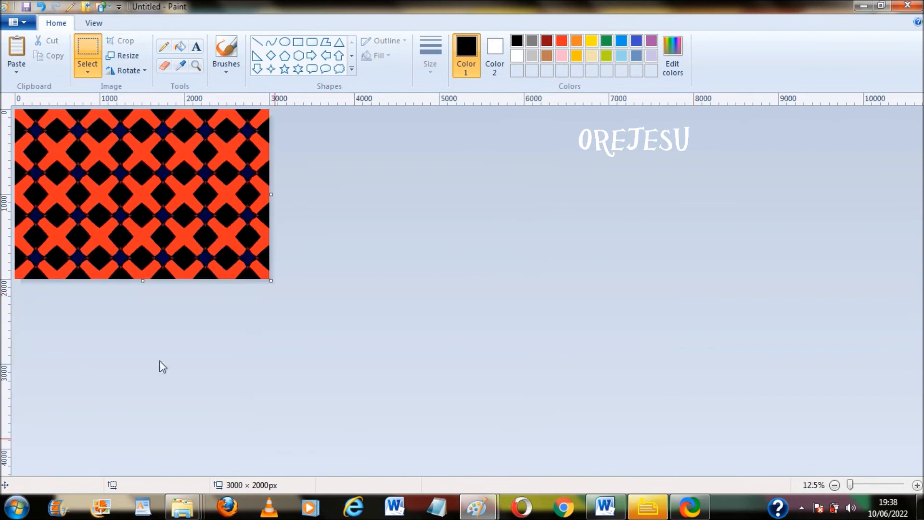
pyautogui.moveTo(142, 281); pyautogui.dragTo(164, 364)
pyautogui.hotkey('ctrl', 'v')
pyautogui.click(108, 318)
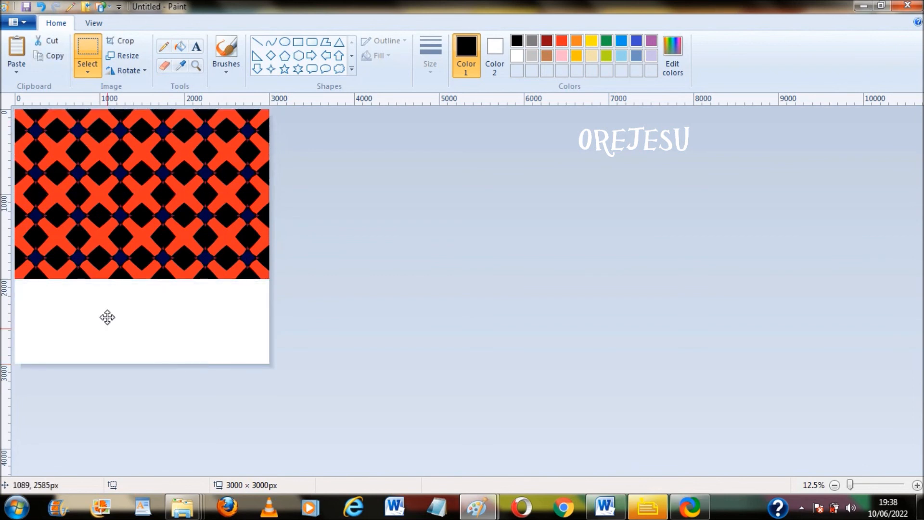
pyautogui.moveTo(108, 317); pyautogui.dragTo(99, 303)
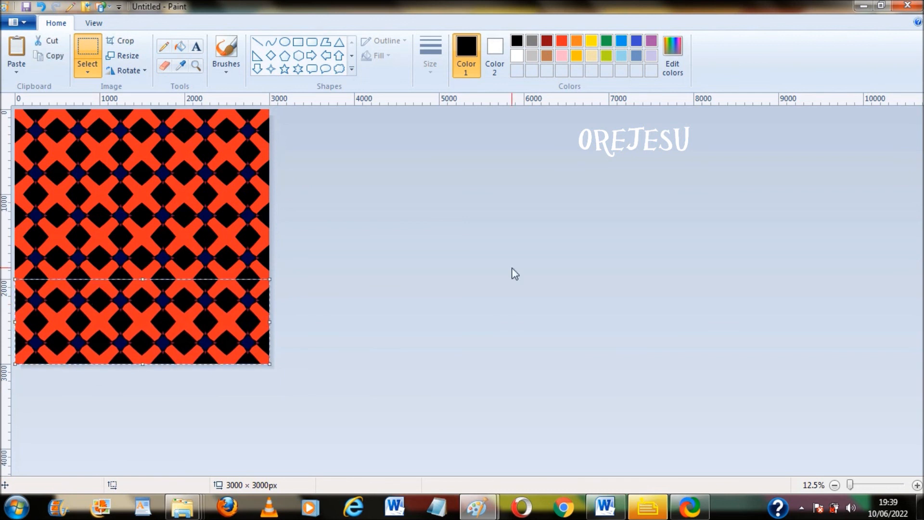
pyautogui.click(512, 268)
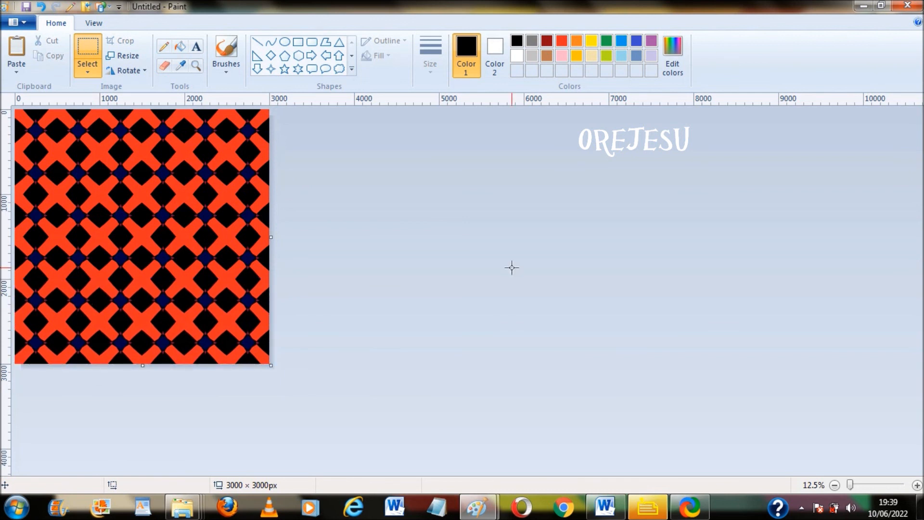
# Zoom in and scroll to inspect the finished seamless pattern
pyautogui.click(917, 485)
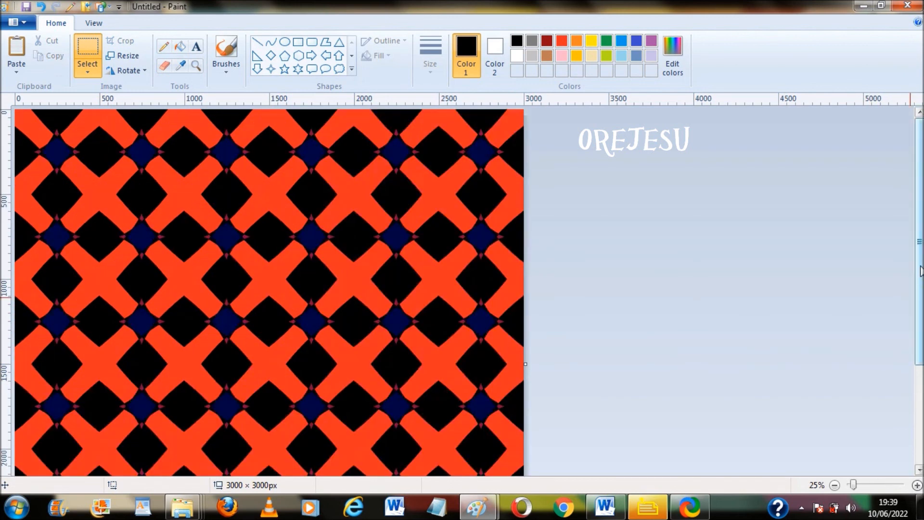
pyautogui.moveTo(921, 284); pyautogui.dragTo(922, 380)
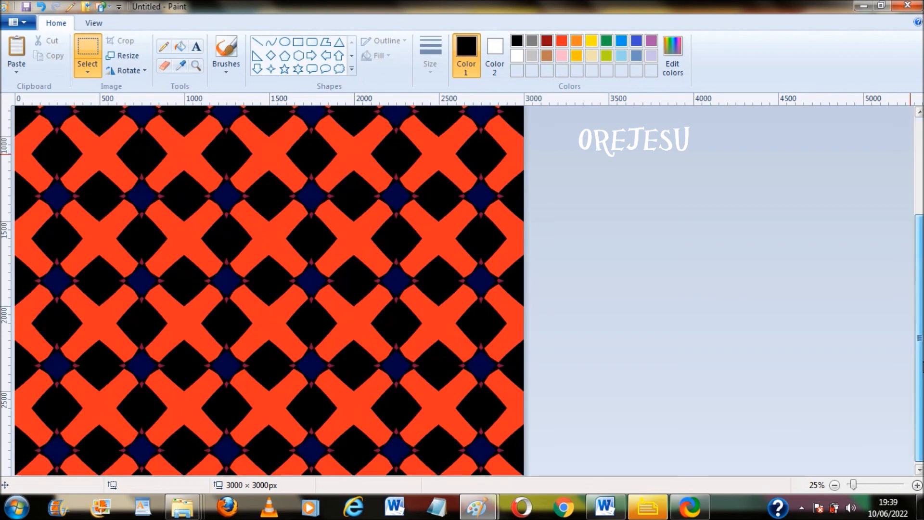
pyautogui.moveTo(921, 319); pyautogui.dragTo(922, 270)
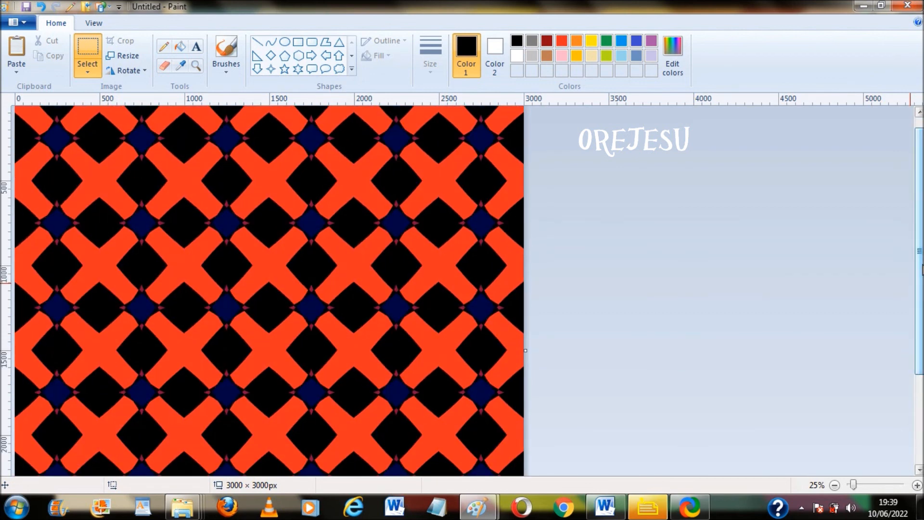